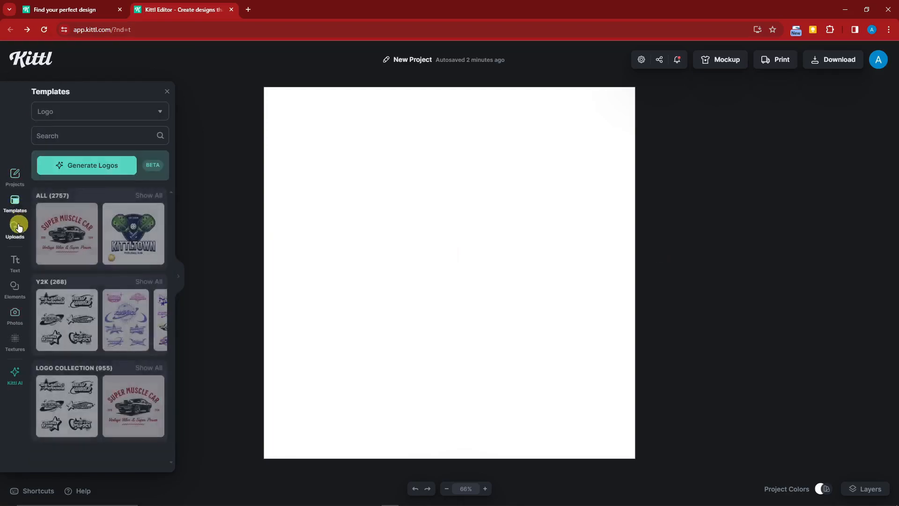
left_click(15, 262)
left_click(14, 287)
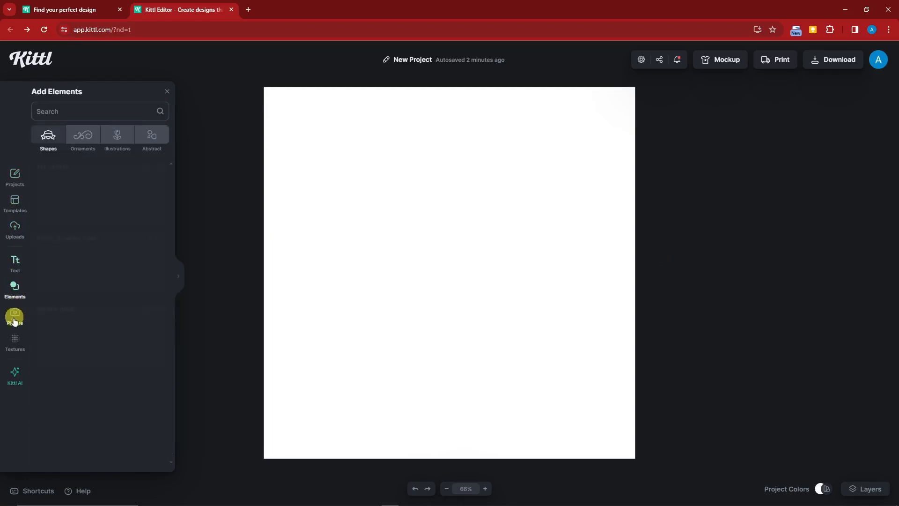
left_click(14, 317)
left_click(14, 341)
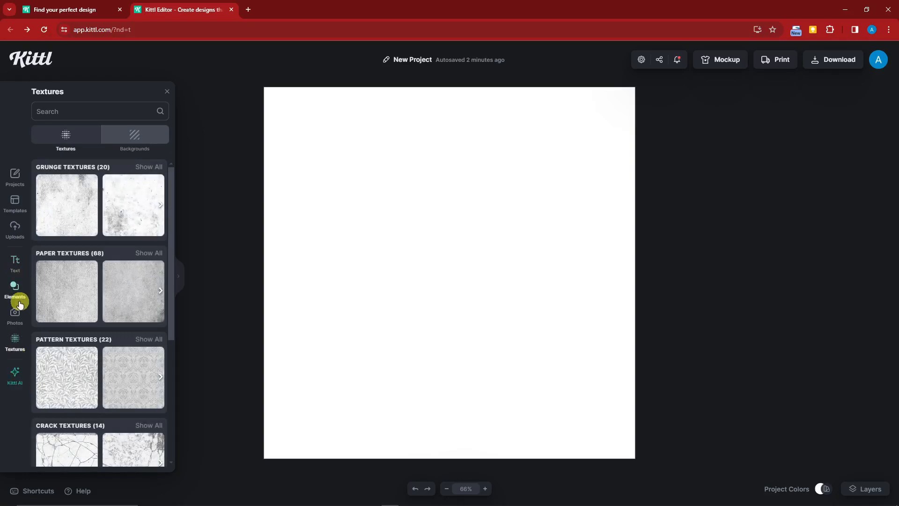
- Add the underwater scuba diver photo from the trending photos to the blank canvas
left_click(16, 313)
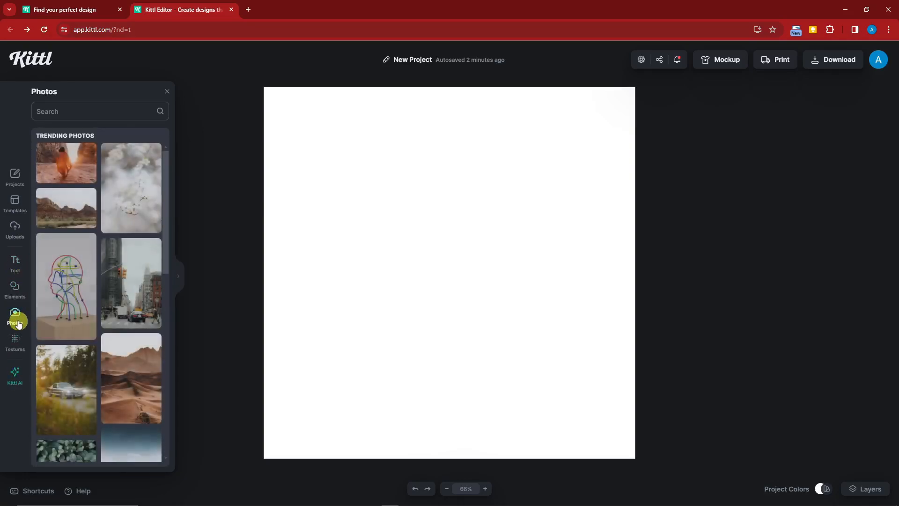
scroll(89, 299, "down", 10)
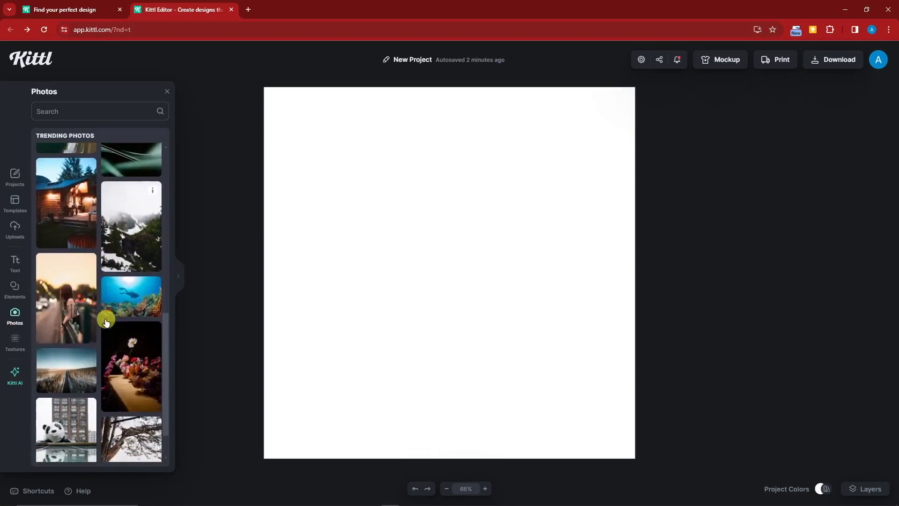
scroll(113, 323, "down", 2)
scroll(113, 323, "up", 4)
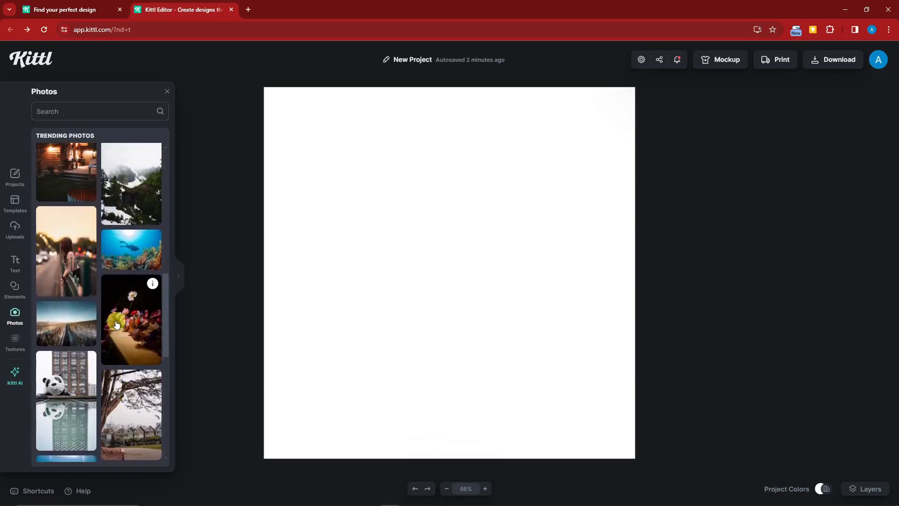
left_click(129, 259)
left_click(397, 248)
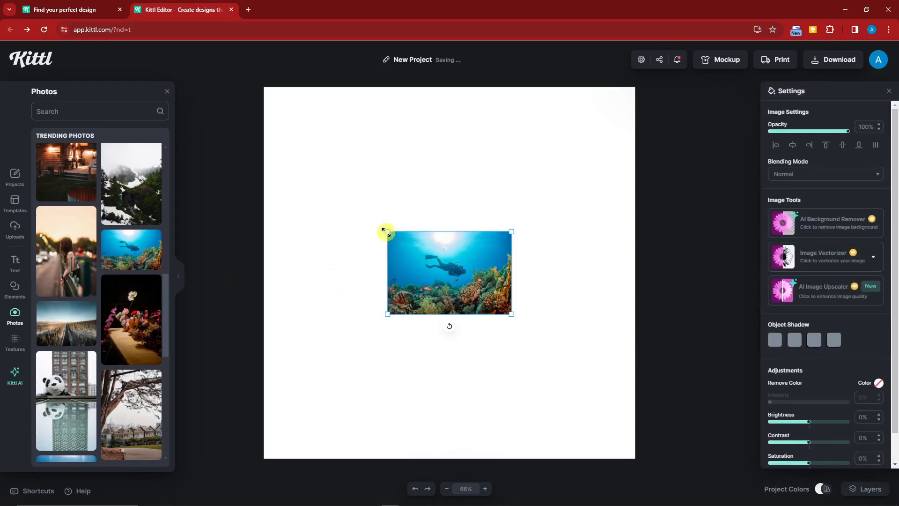
- Enlarge the diver photo to span most of the canvas width and place it near the canvas centre
left_click_drag(387, 231, 316, 137)
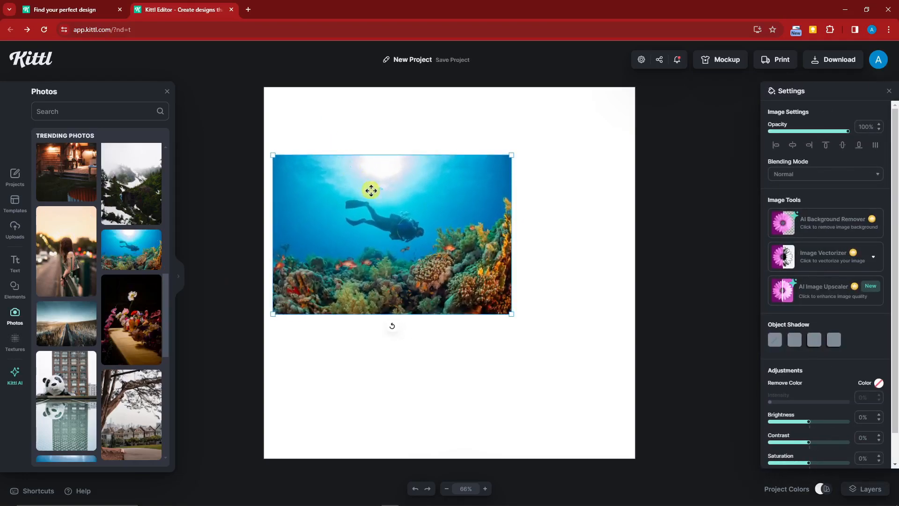
left_click_drag(372, 191, 440, 247)
left_click_drag(344, 209, 283, 141)
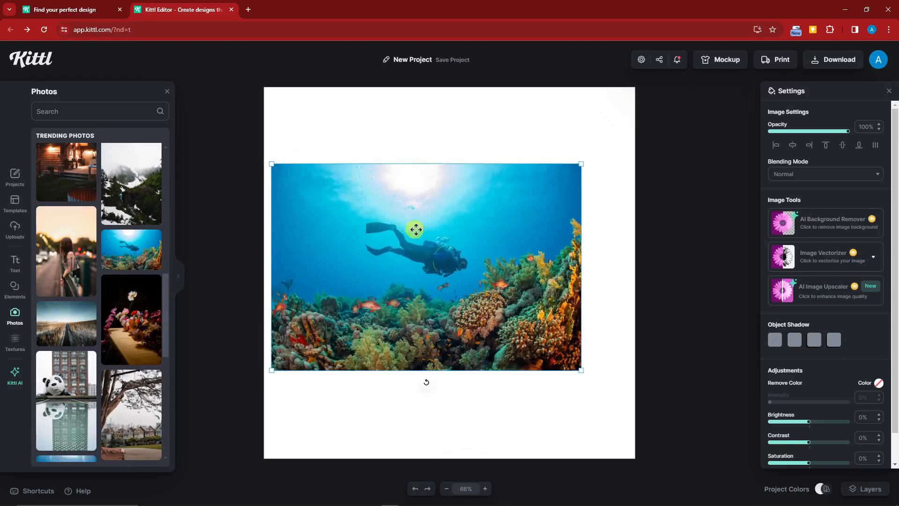
left_click_drag(416, 227, 442, 217)
left_click(688, 216)
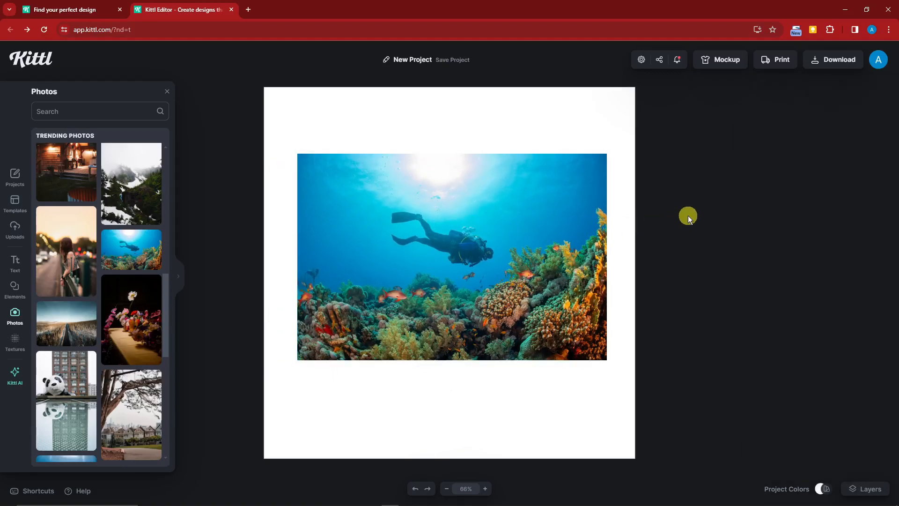
- Try cropping the photo tightly around the diver from two opposite corners, and undo the crop
left_click(525, 210)
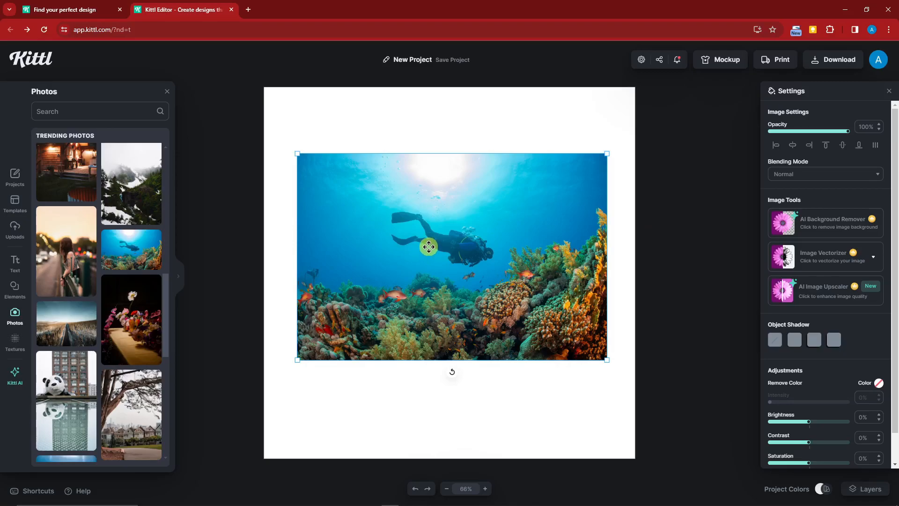
double_click(428, 247)
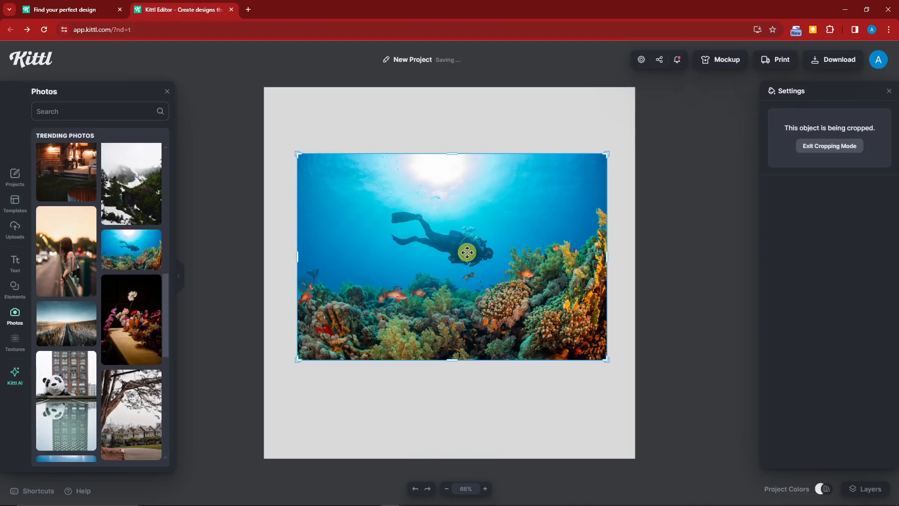
left_click_drag(299, 150, 371, 185)
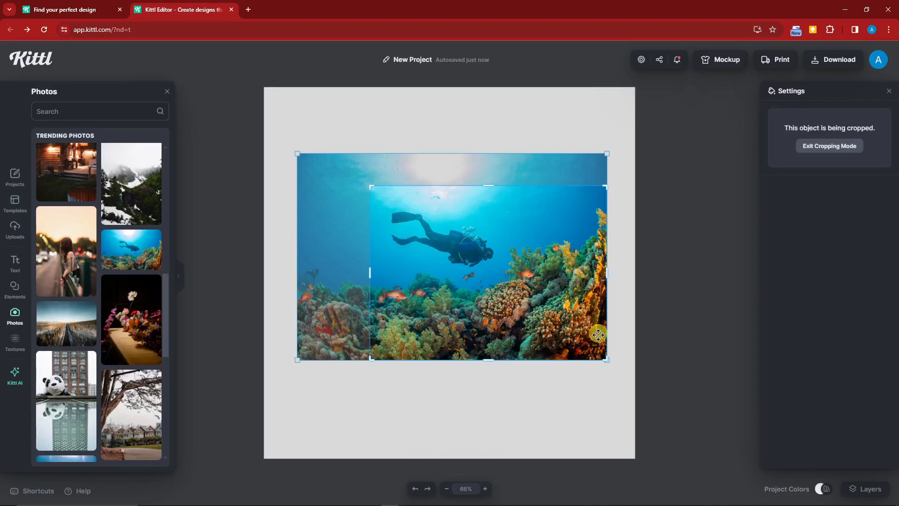
left_click_drag(606, 358, 505, 287)
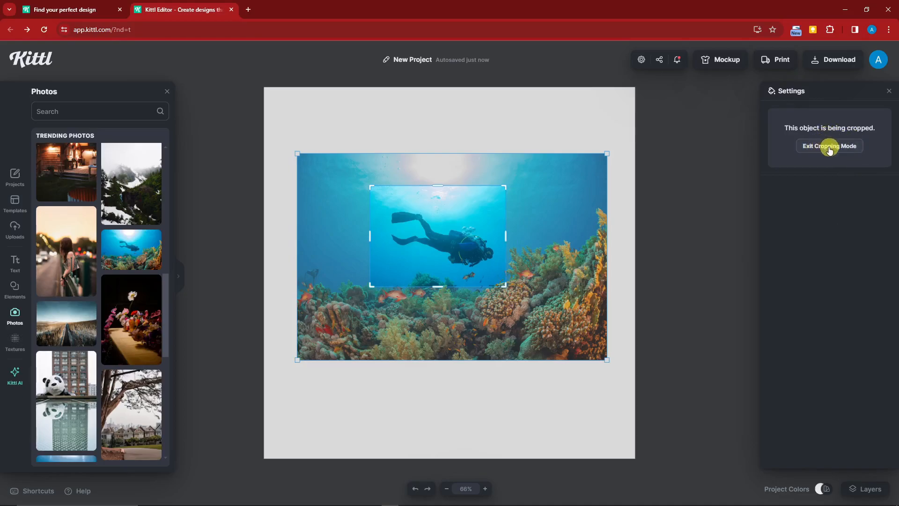
left_click(395, 118)
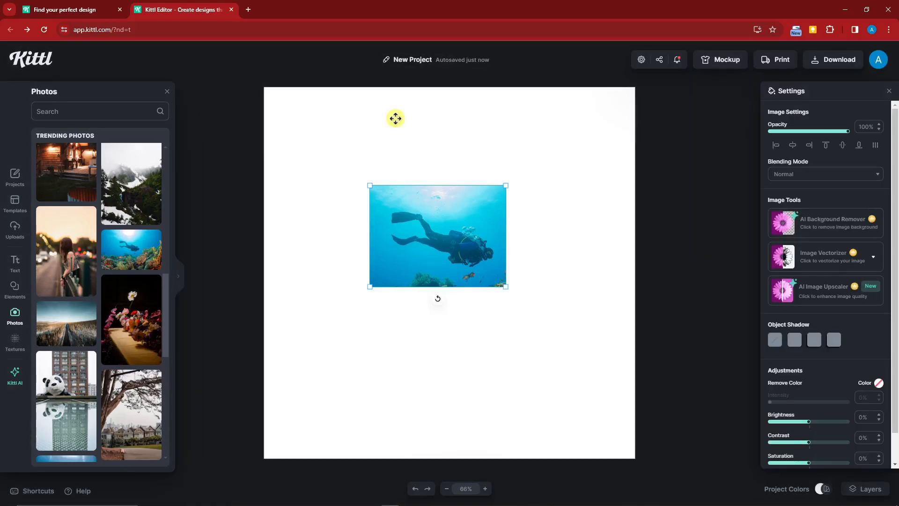
key("ctrl+z")
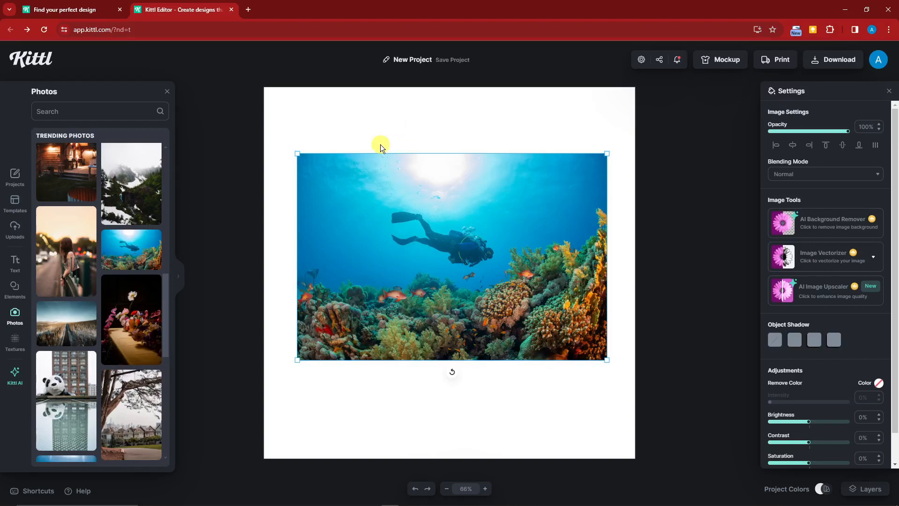
- Try cropping off the photo's left quarter and a thin strip along its top edge
right_click(389, 186)
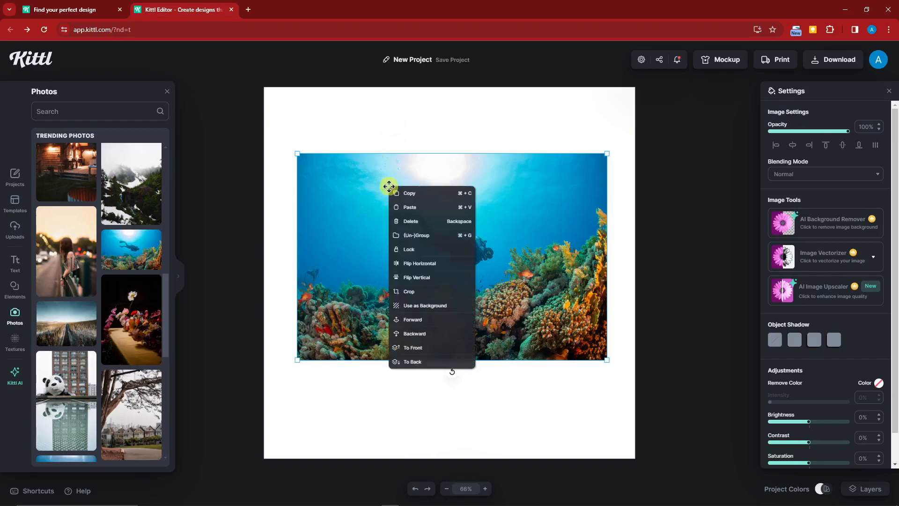
left_click(405, 291)
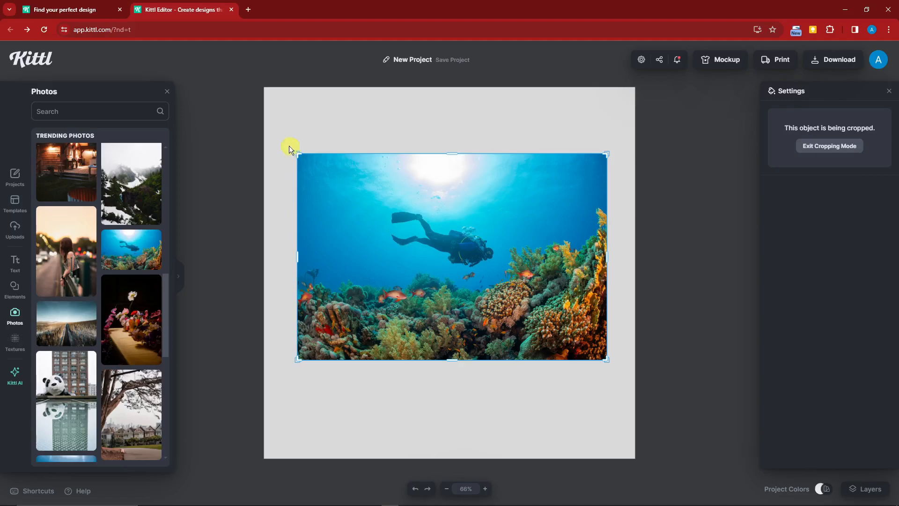
left_click_drag(295, 149, 375, 163)
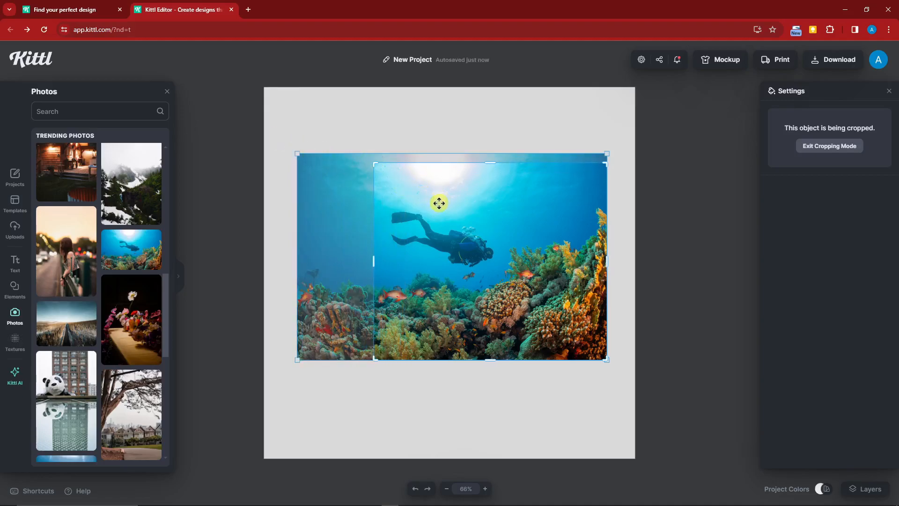
key("Return")
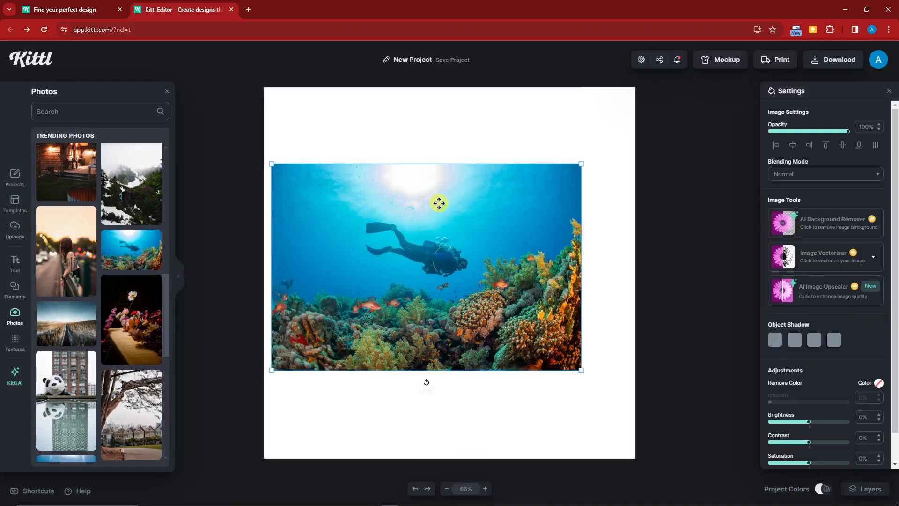
- Reposition the photo nearer the canvas centre and crop it to a nearly square frame around the diver
left_click_drag(402, 192, 421, 190)
left_click(418, 143)
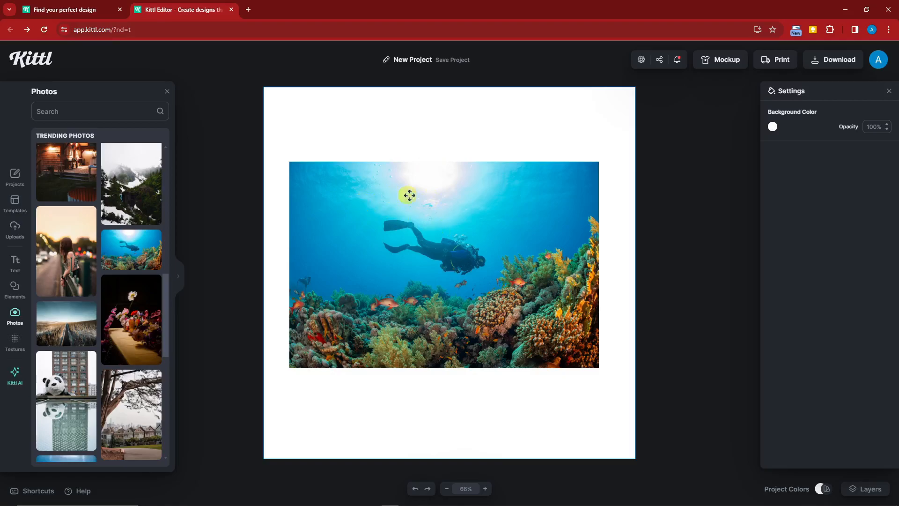
double_click(423, 247)
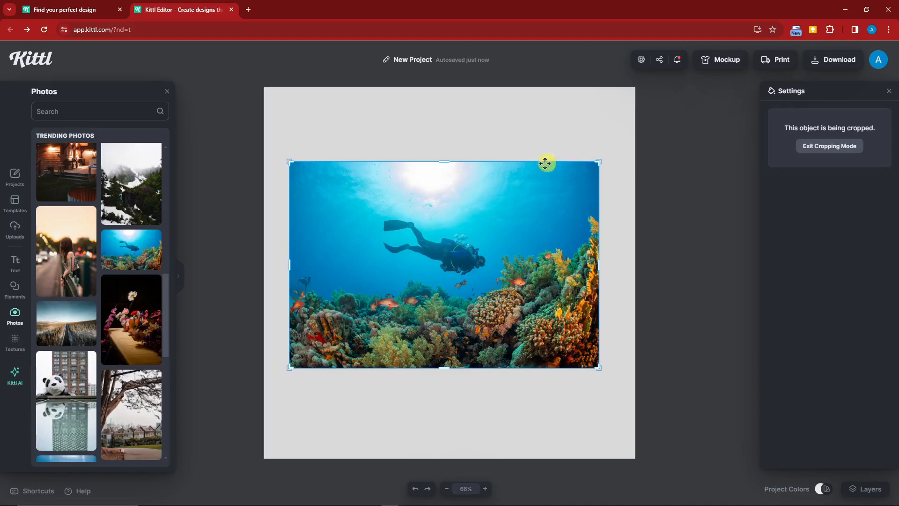
left_click_drag(289, 263, 327, 264)
left_click_drag(331, 162, 376, 189)
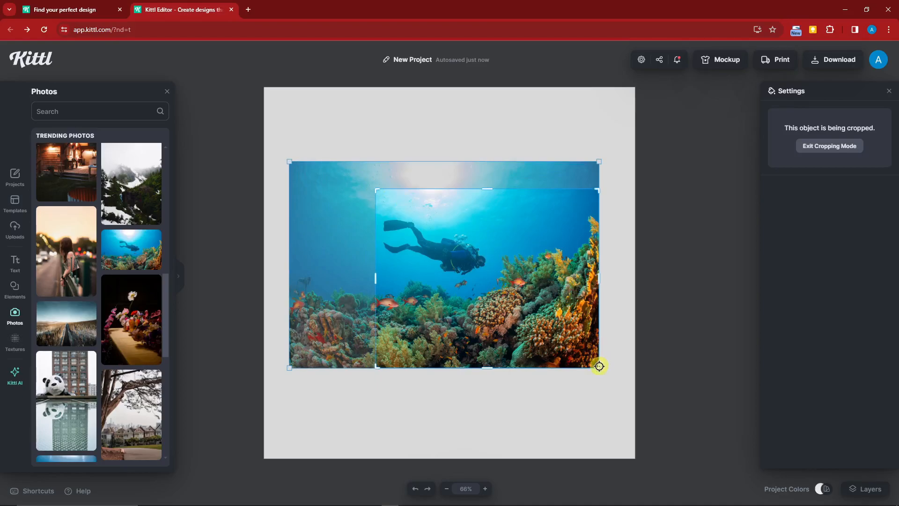
left_click_drag(593, 361, 491, 294)
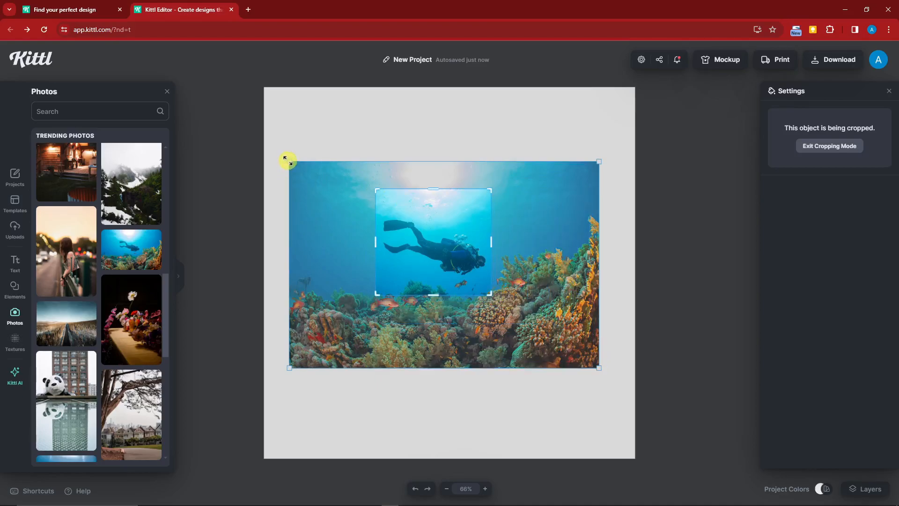
- Widen the crop frame to the upper left and reposition the image inside it with the diver centred, finishing the crop
left_click_drag(376, 190, 329, 181)
mouse_move(410, 211)
left_mouse_down()
mouse_move(423, 216)
mouse_move(374, 207)
mouse_move(446, 236)
mouse_move(415, 208)
left_mouse_up()
left_click_drag(289, 153, 323, 160)
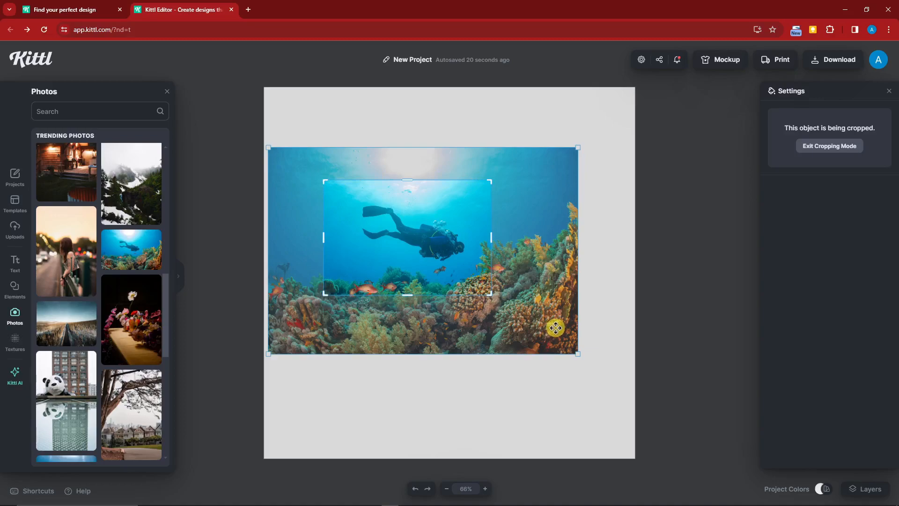
left_click_drag(555, 328, 374, 349)
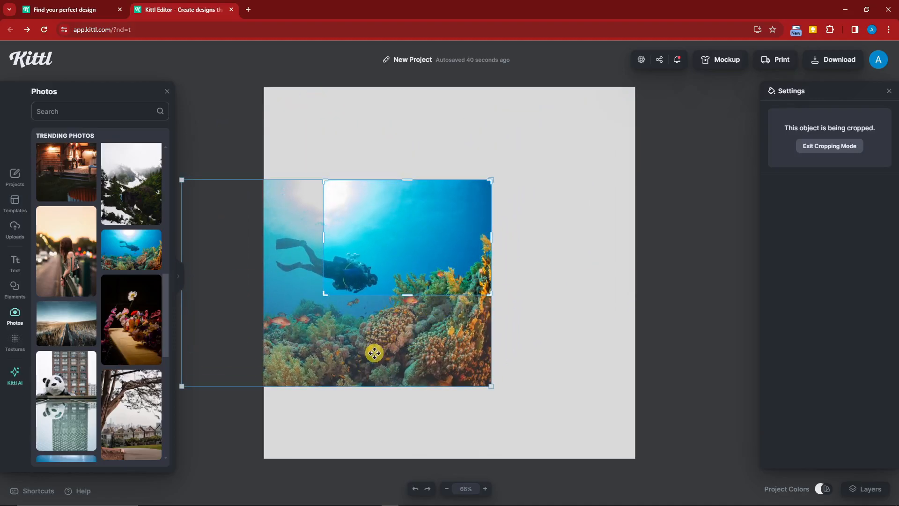
left_click_drag(374, 353, 460, 321)
left_click(339, 146)
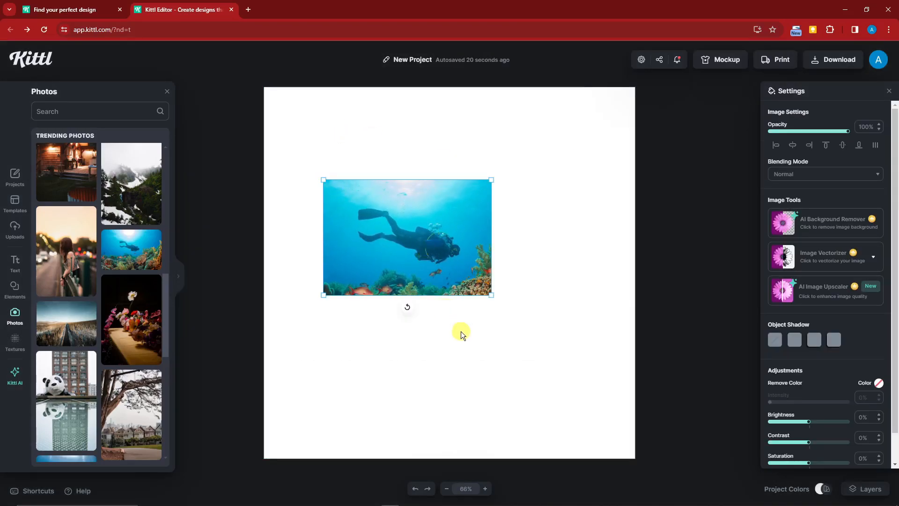
- Undo a trial move of the cropped photo and review its hidden area in crop mode
left_click_drag(428, 245, 477, 280)
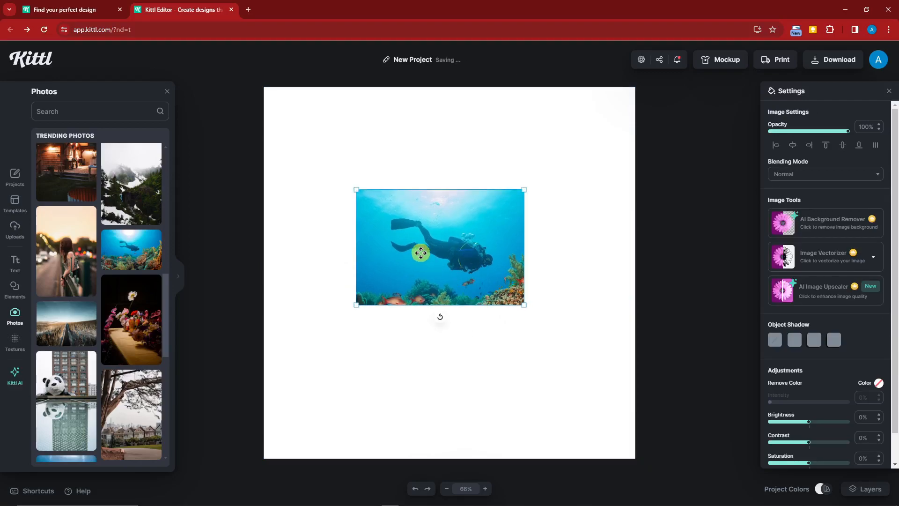
key("ctrl+z")
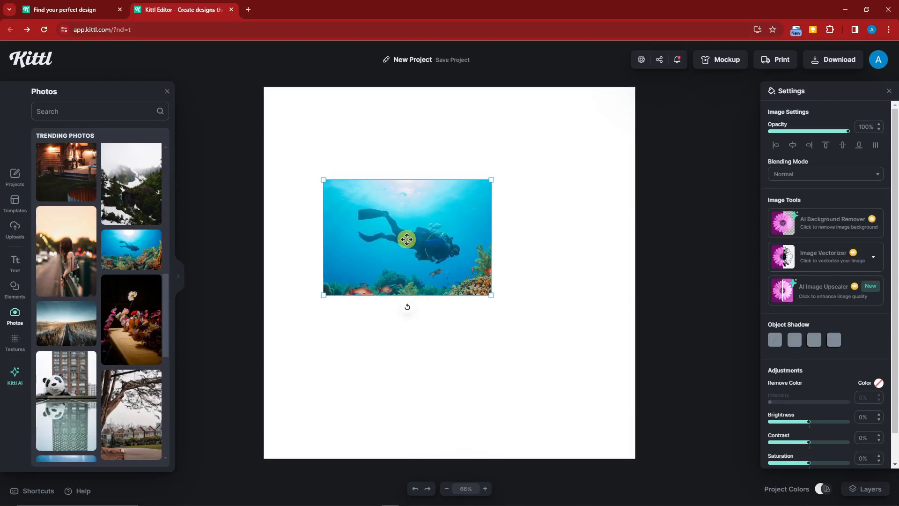
double_click(406, 239)
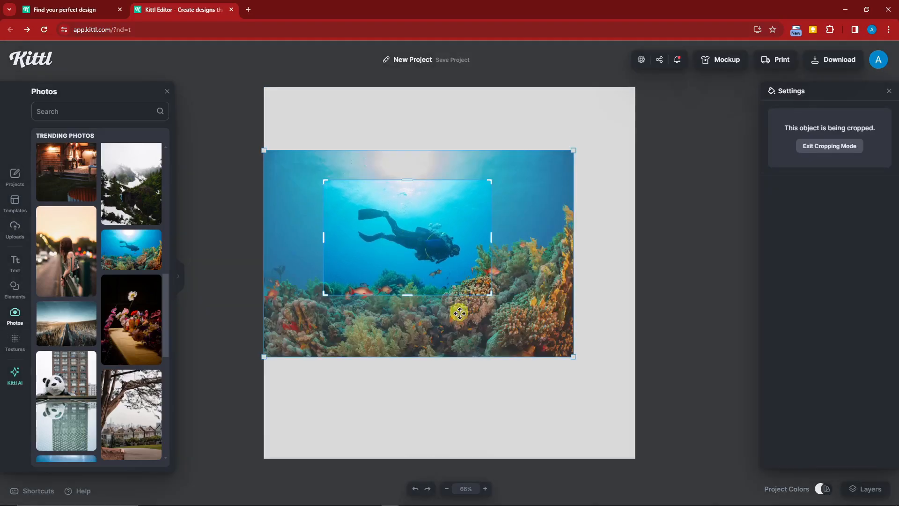
left_click(479, 392)
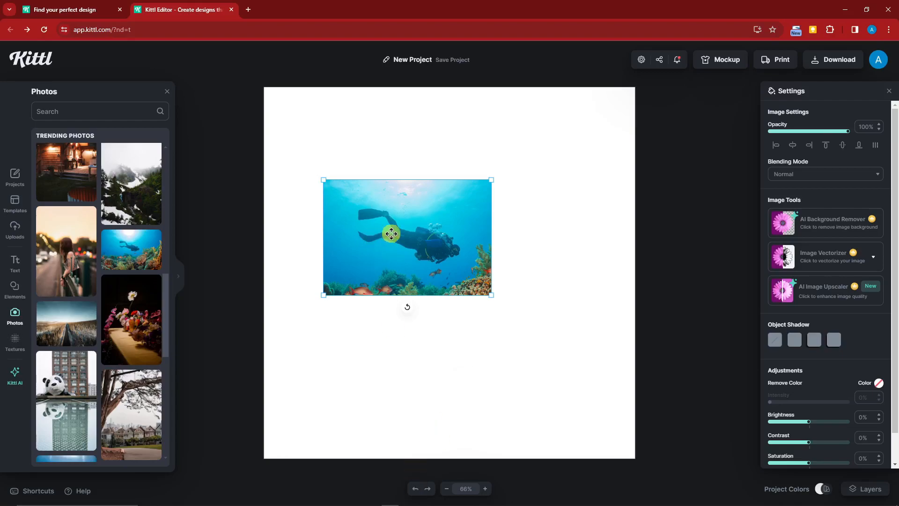
- Expand the crop frame to restore the full diver photo and centre it on the canvas
double_click(391, 233)
left_click_drag(490, 180, 592, 138)
left_click_drag(328, 288, 209, 372)
left_click(386, 392)
left_click_drag(375, 269, 412, 278)
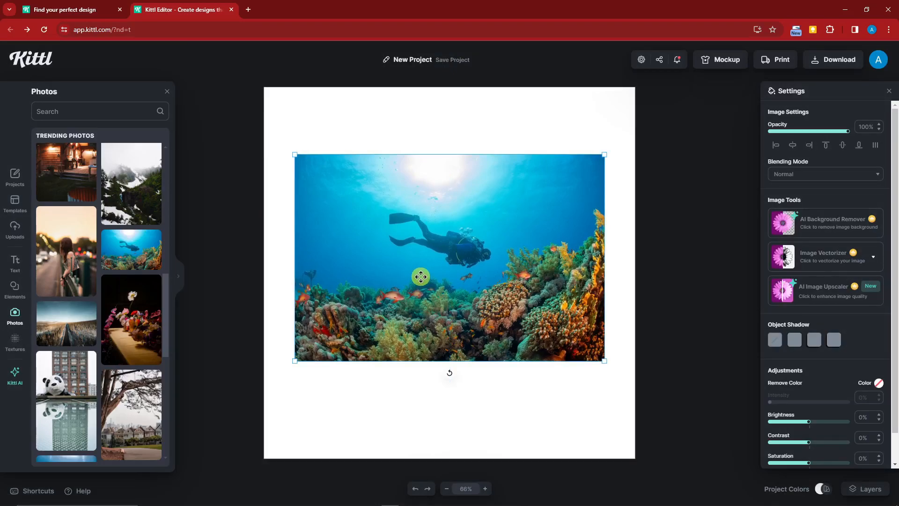
- Delete the diver photo from the canvas and open the shapes collection in the elements library
key("Delete")
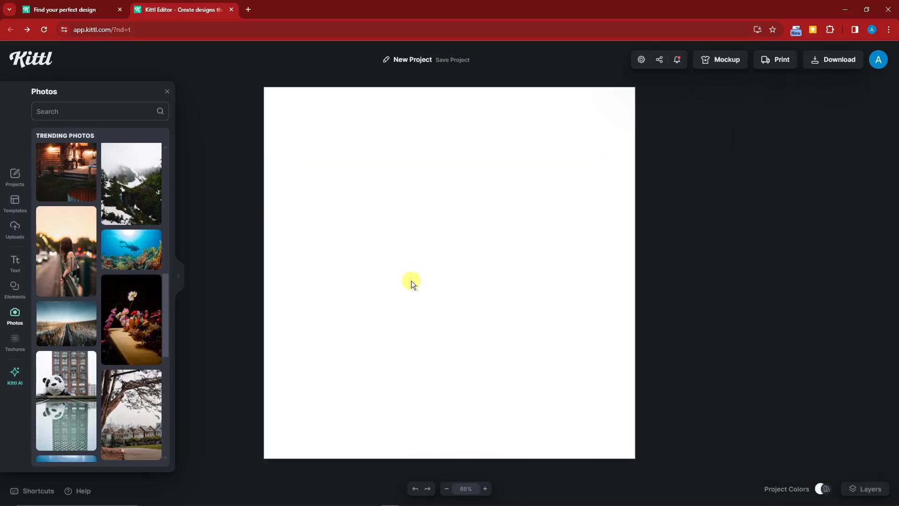
left_click(6, 284)
left_click(226, 291)
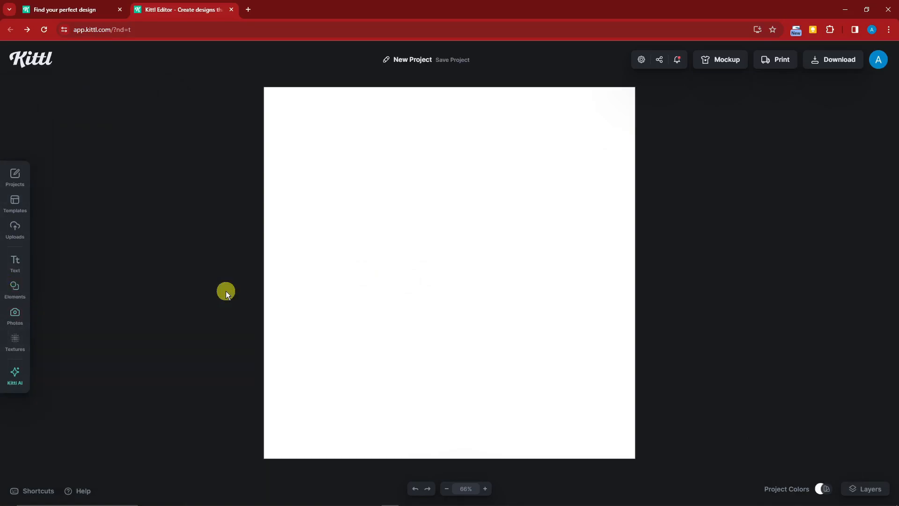
left_click(22, 298)
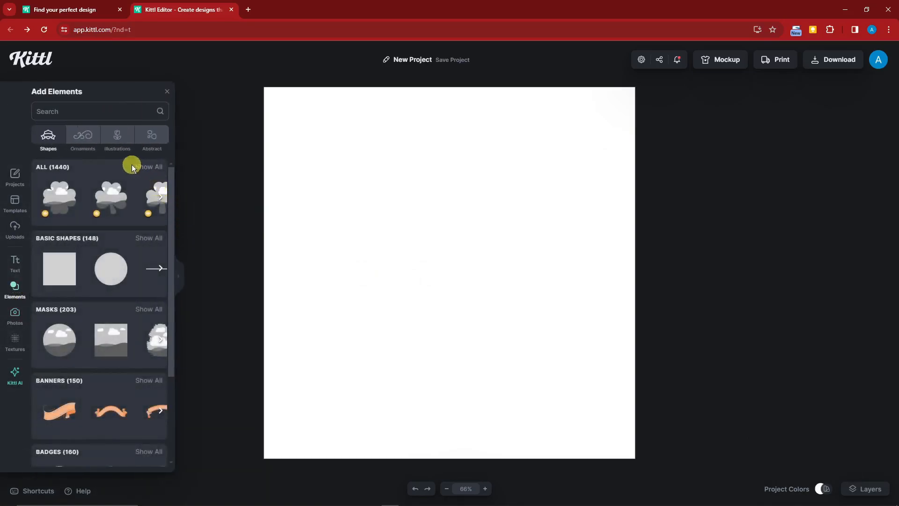
scroll(117, 230, "down", 1)
scroll(89, 195, "up", 1)
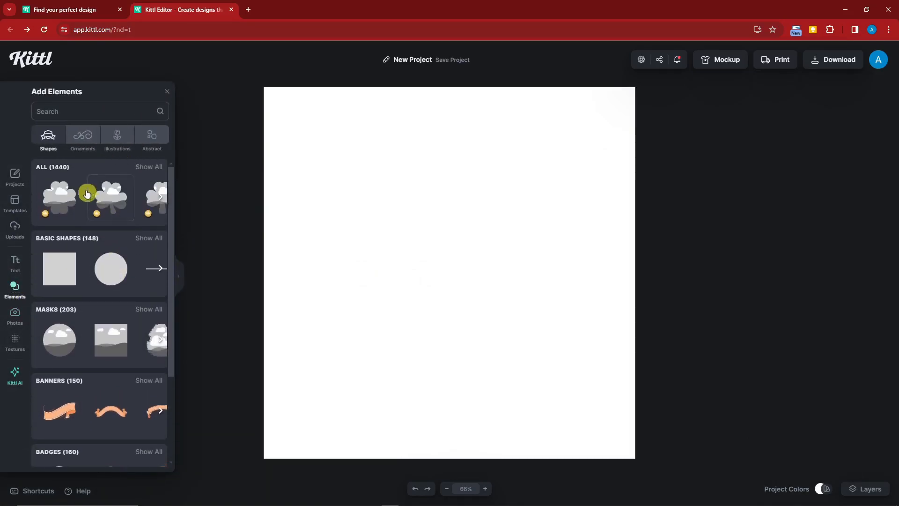
- Browse the ornament, abstract and illustration collections and add the red hibiscus from Vintage Flowers to the canvas
left_click(84, 139)
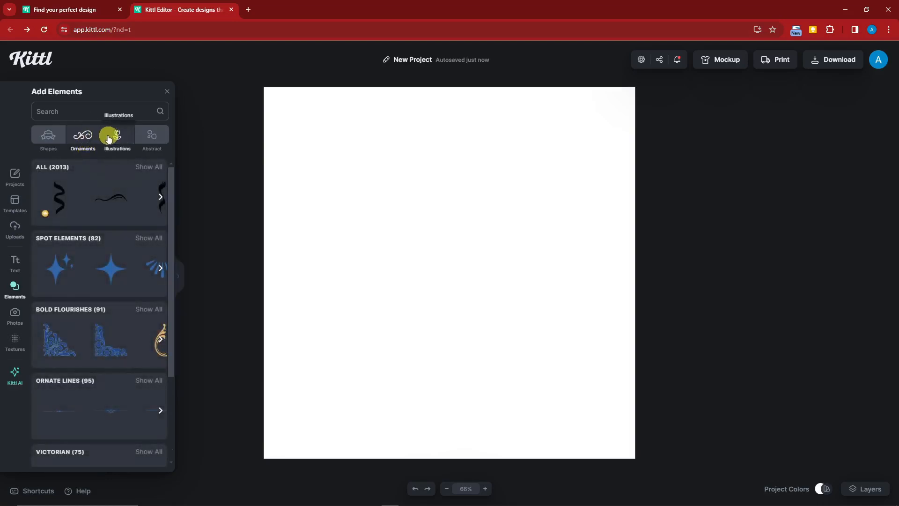
left_click(107, 135)
left_click(149, 134)
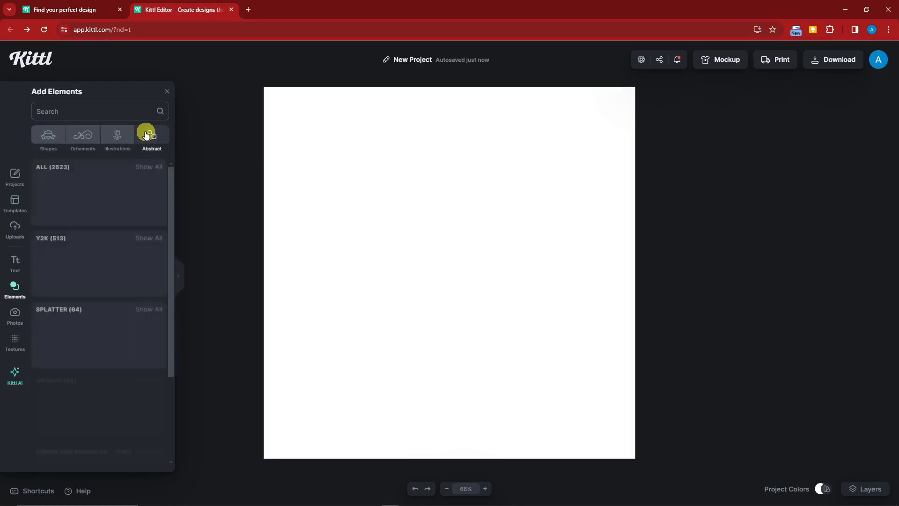
left_click(116, 135)
scroll(111, 281, "down", 3)
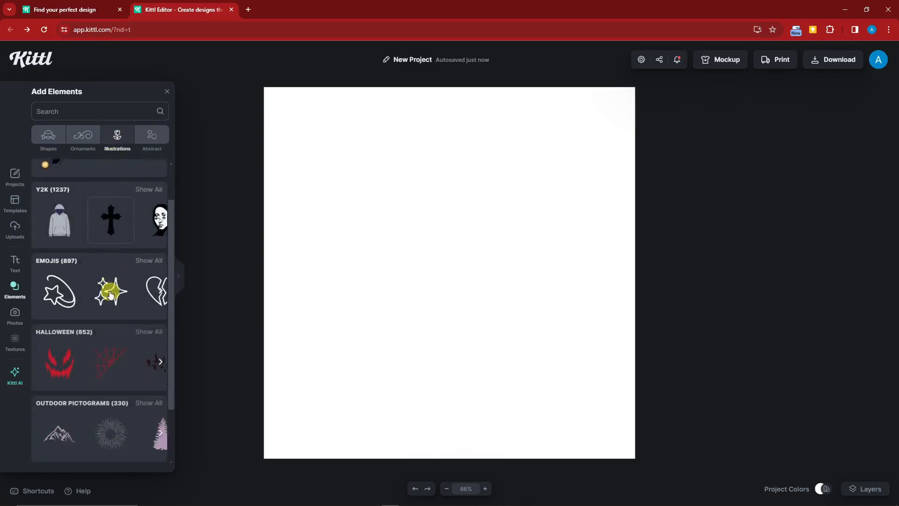
scroll(115, 288, "down", 12)
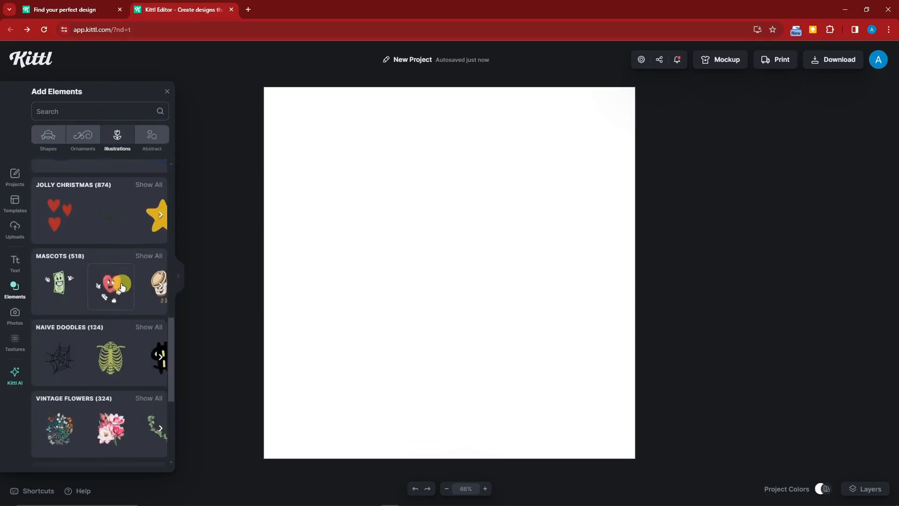
left_click(149, 215)
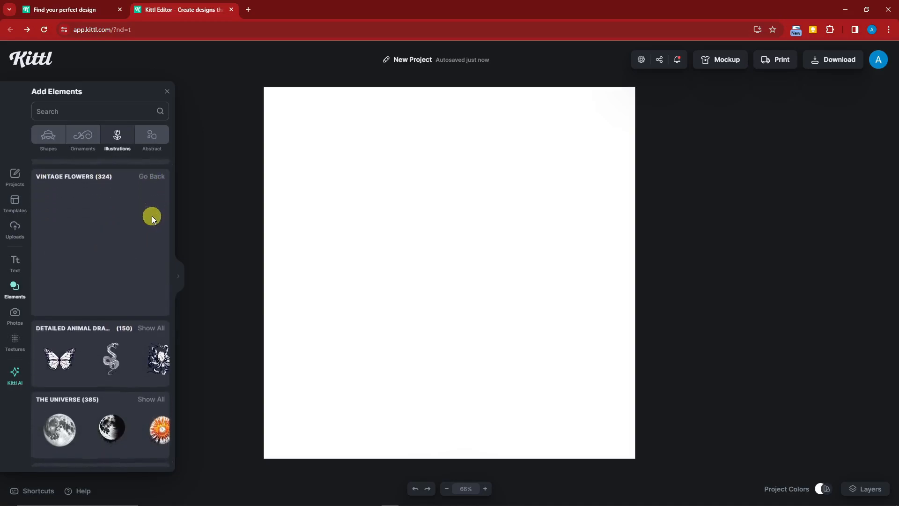
scroll(140, 243, "down", 4)
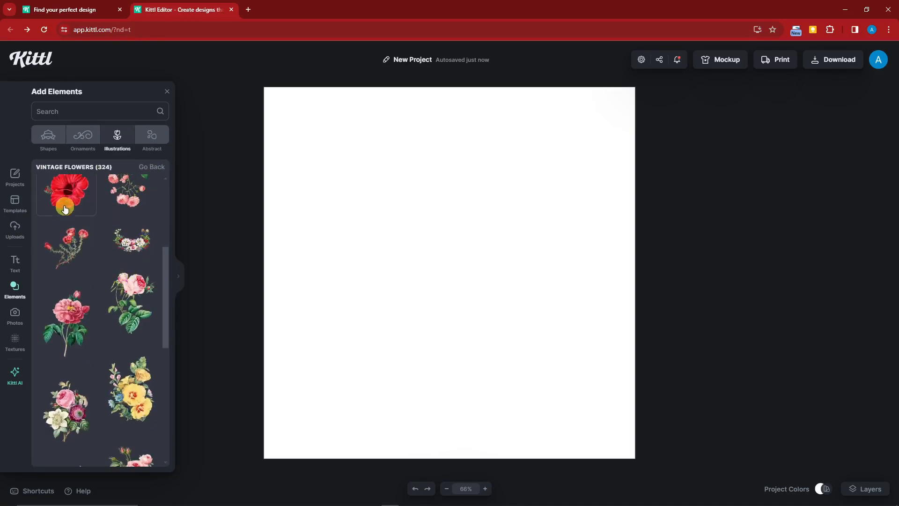
left_click(73, 201)
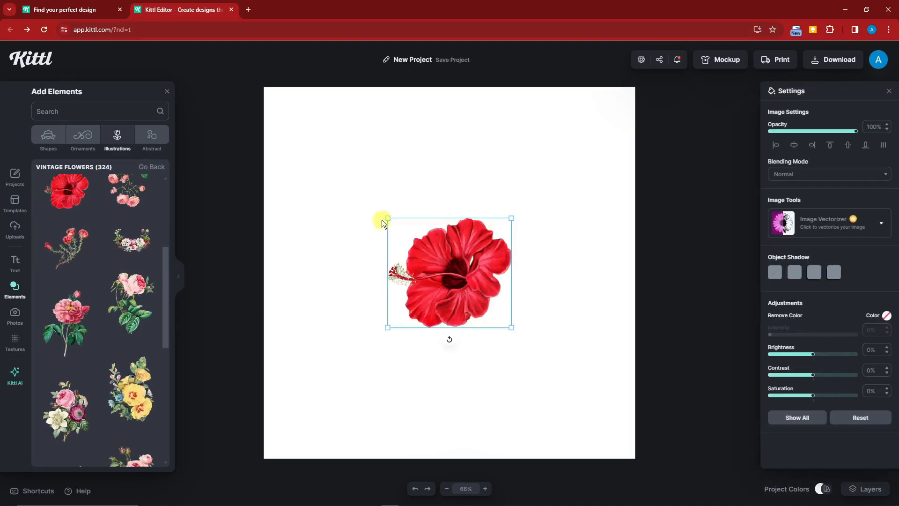
- Enlarge the red hibiscus and centre it on the canvas
left_click_drag(388, 218, 335, 134)
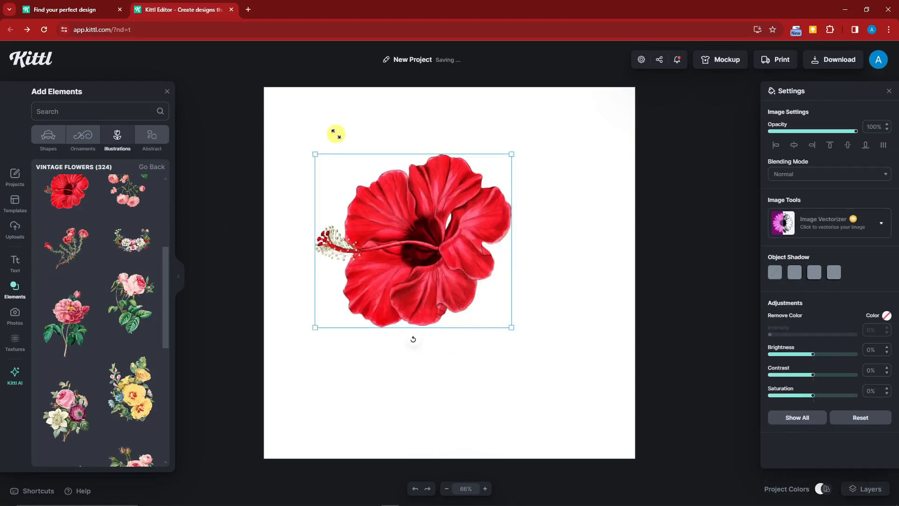
left_click_drag(358, 175, 317, 132)
left_click_drag(395, 175, 413, 201)
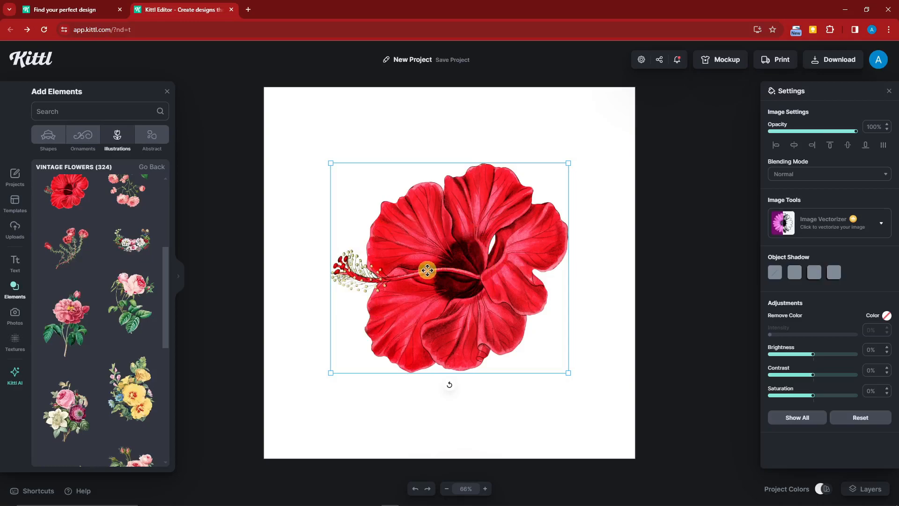
- Crop the hibiscus to a wide horizontal band through its centre, shifting the image slightly upward inside the frame
right_click(427, 270)
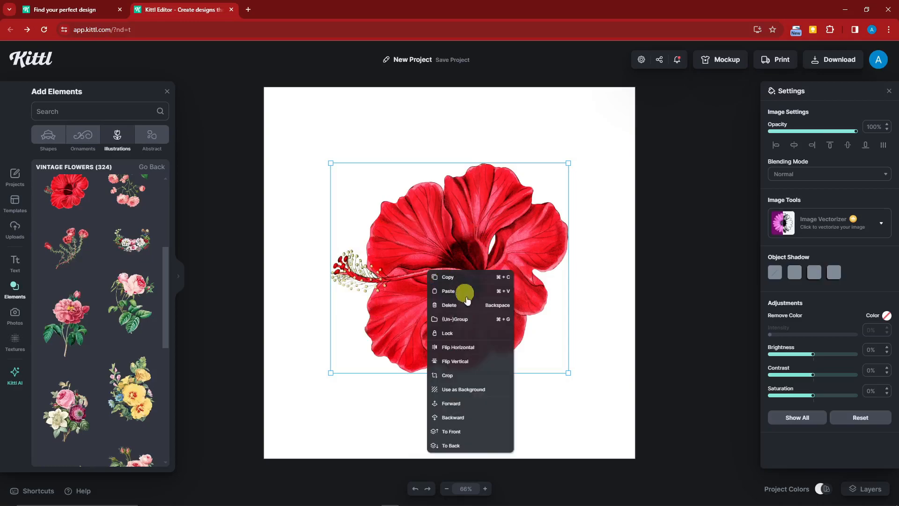
left_click(444, 375)
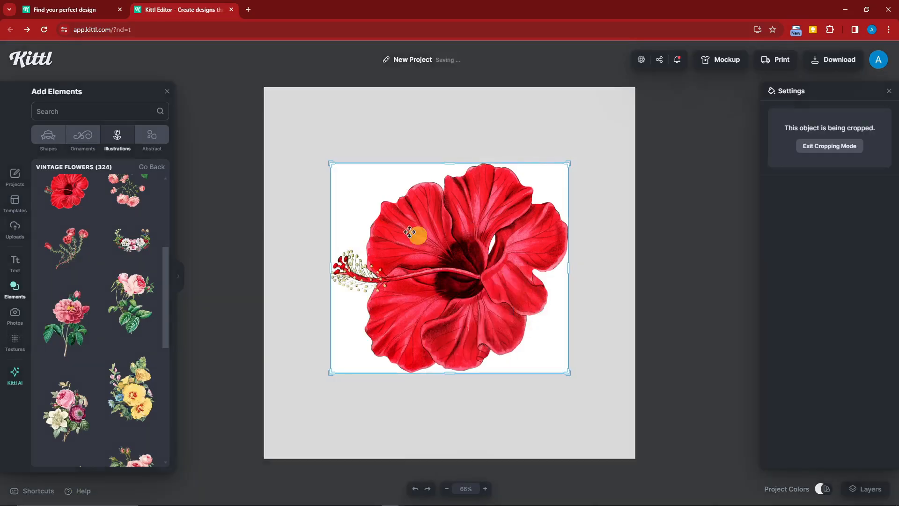
left_click_drag(333, 164, 331, 221)
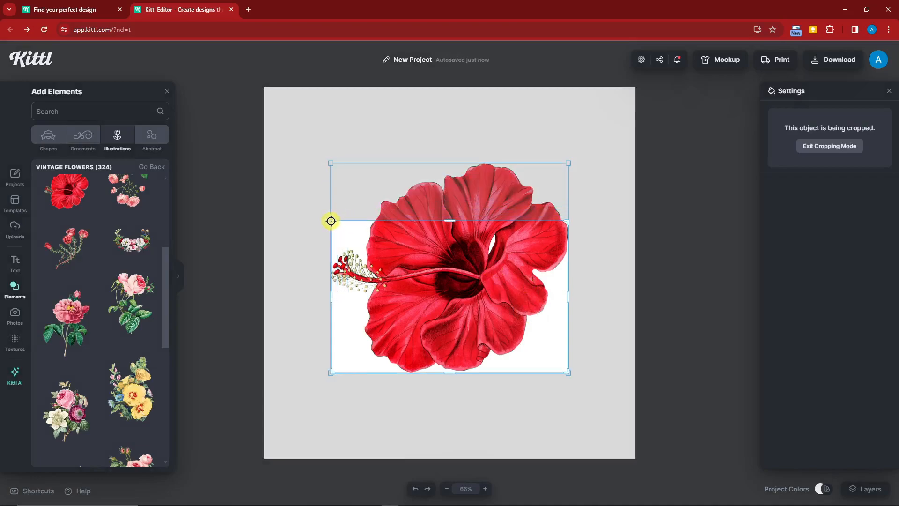
left_click_drag(449, 373, 448, 297)
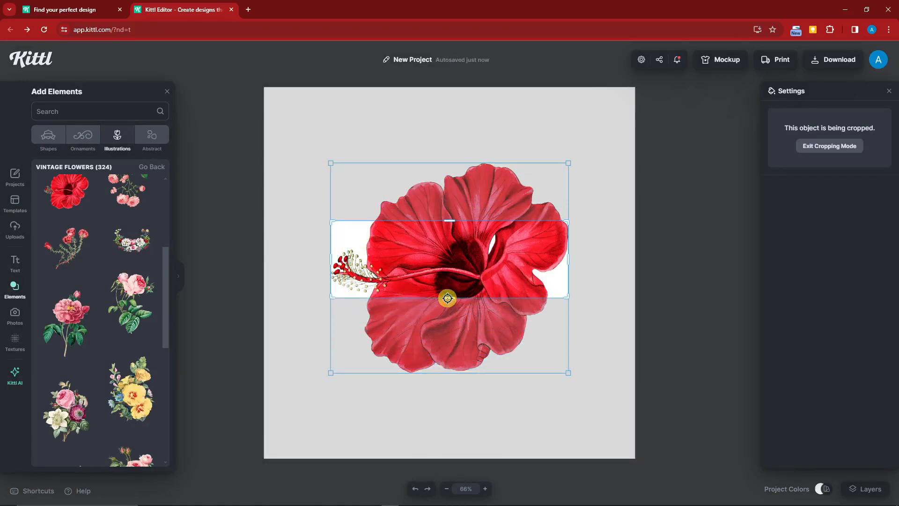
left_click_drag(448, 255, 444, 241)
left_click_drag(449, 222, 449, 244)
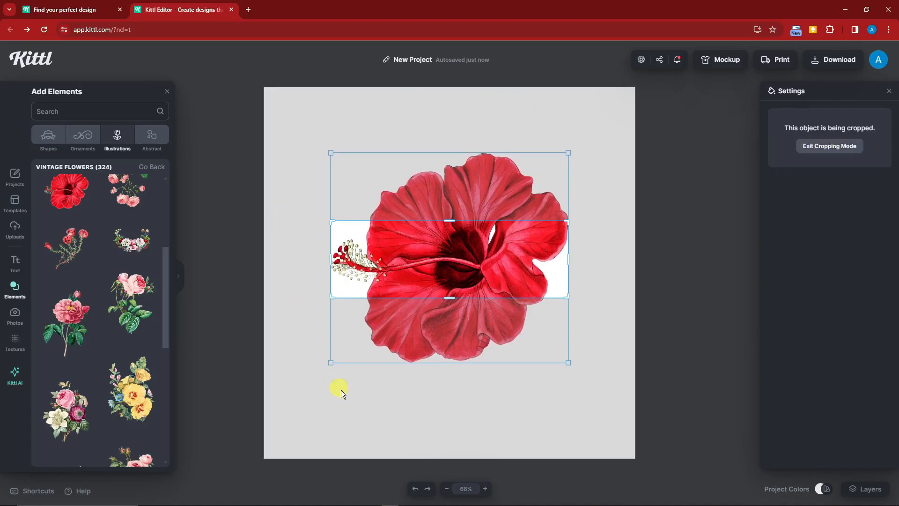
left_click(311, 113)
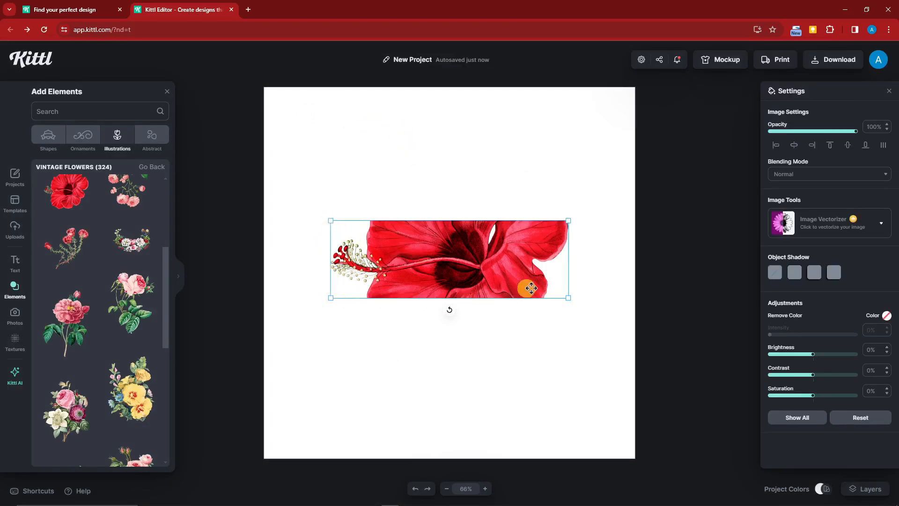
- Reopen the hibiscus crop to shift the image inside the frame, and undo the crop changes
double_click(442, 239)
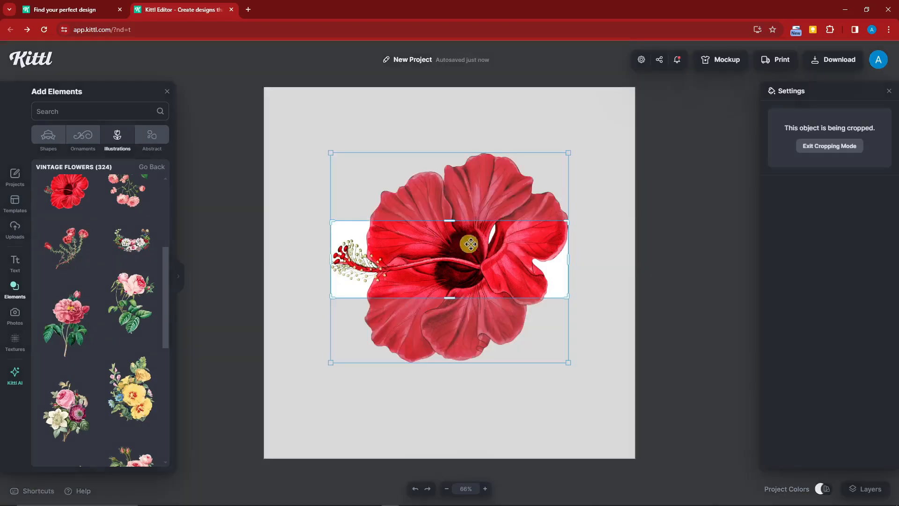
left_click_drag(484, 240, 496, 226)
left_click(622, 251)
key("ctrl+z")
key("ctrl+z")
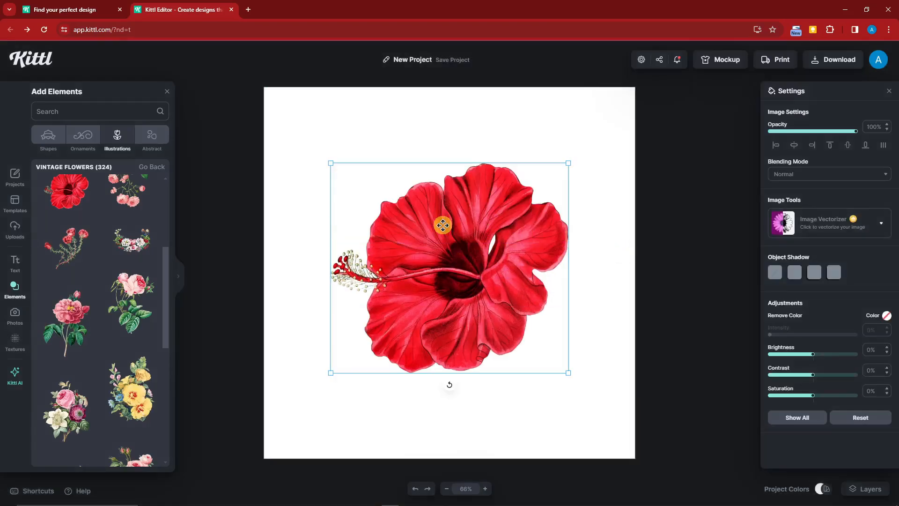
- Crop the hibiscus to its lower-right portion and undo that crop
double_click(457, 228)
left_click_drag(331, 164, 391, 219)
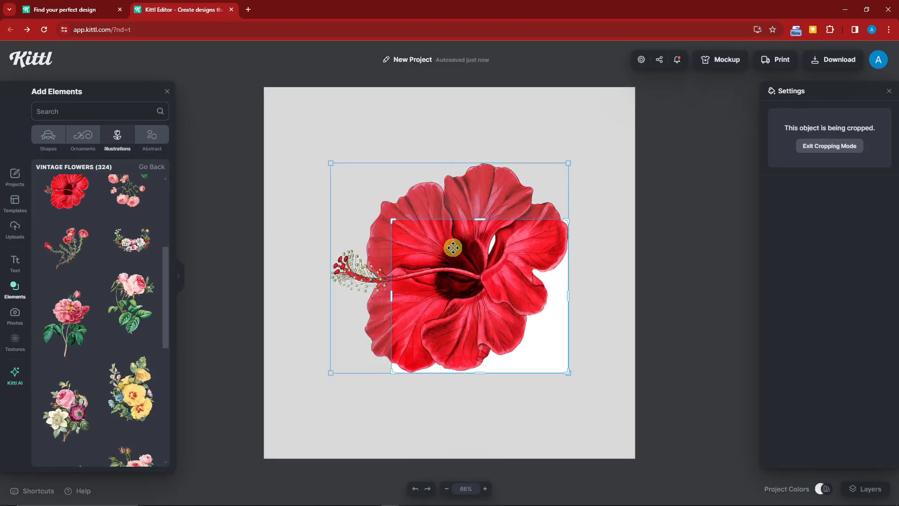
left_click(474, 127)
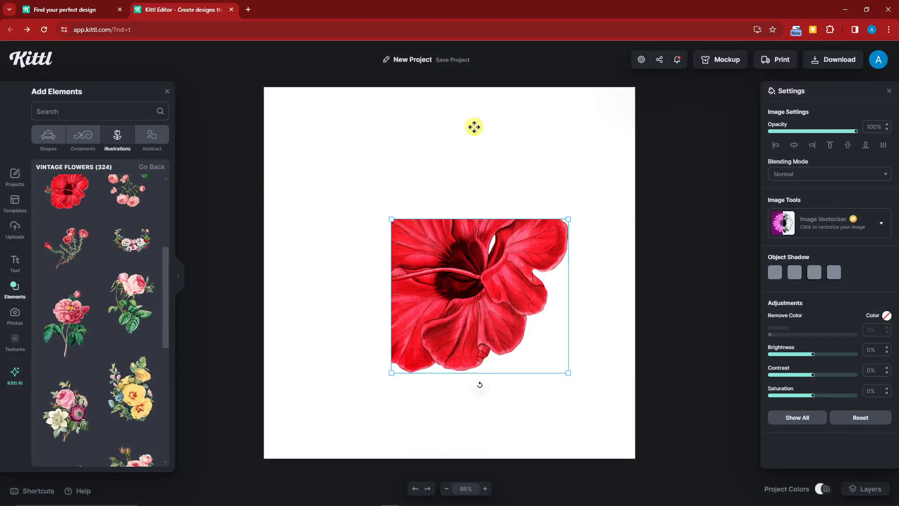
key("ctrl+z")
left_click(474, 126)
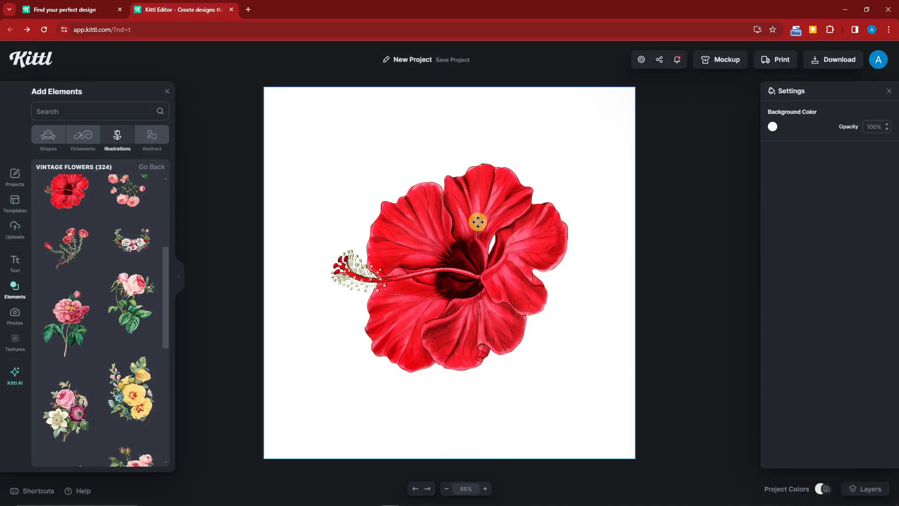
- Delete the hibiscus and add the three-star ornament from Spot Elements to the canvas
left_click(480, 239)
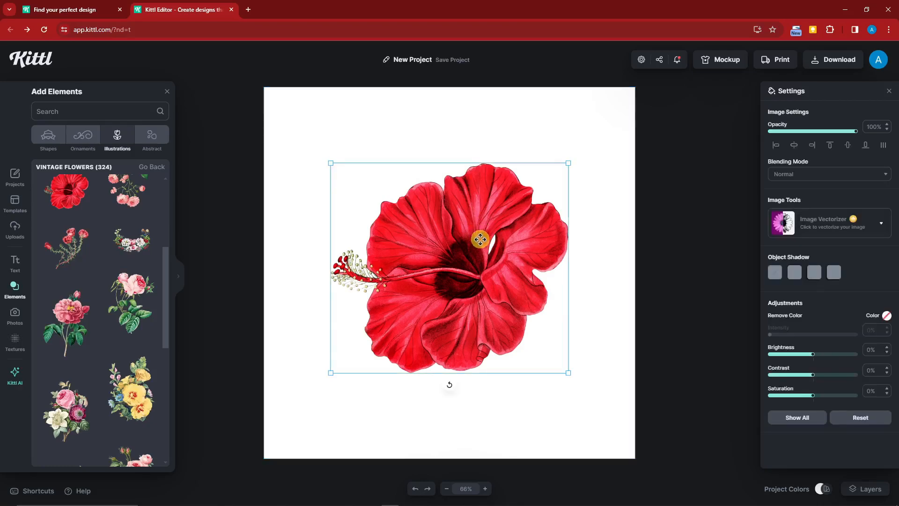
key("Delete")
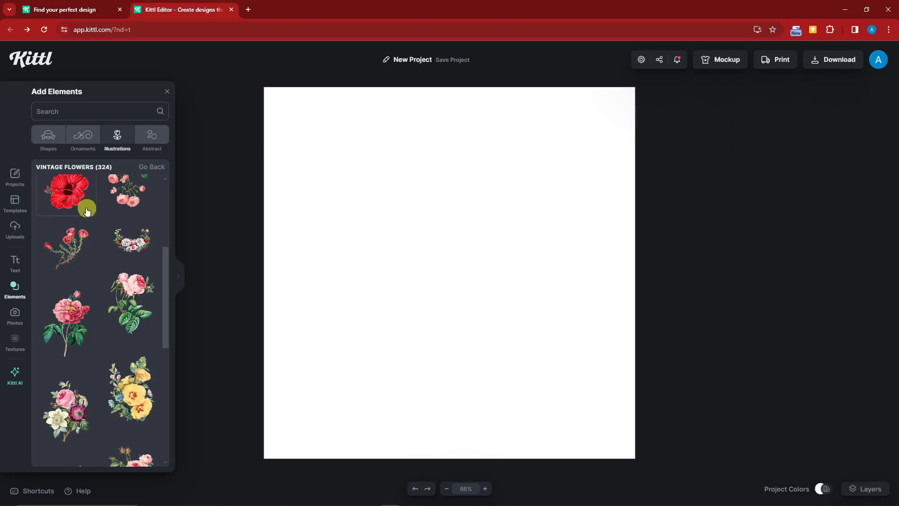
left_click(83, 136)
scroll(109, 270, "down", 1)
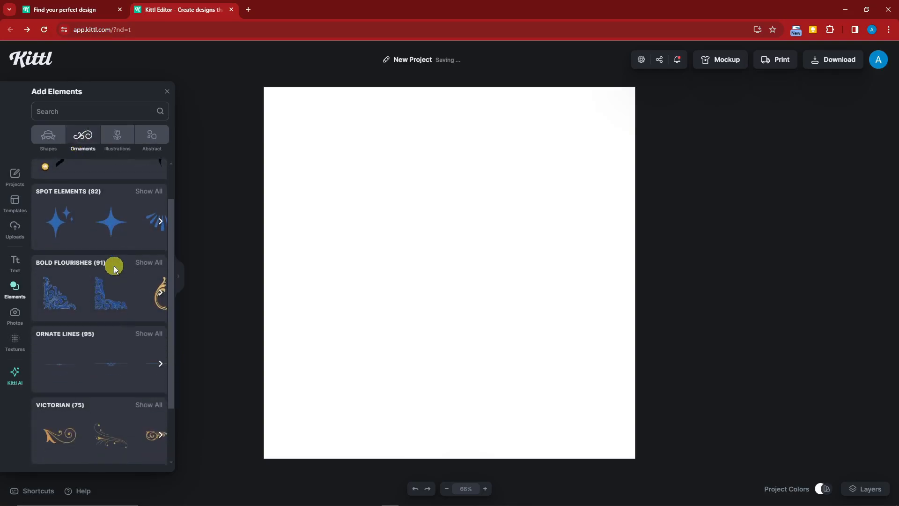
left_click(54, 220)
- Enlarge the star ornament, check its available object actions for a crop option, and move it slightly down
left_click_drag(397, 211, 319, 118)
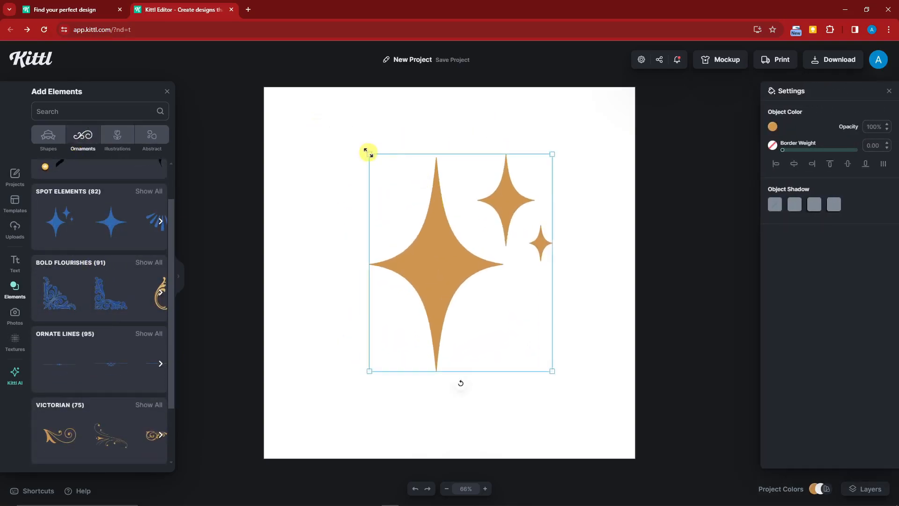
left_click_drag(440, 170, 459, 194)
right_click(456, 193)
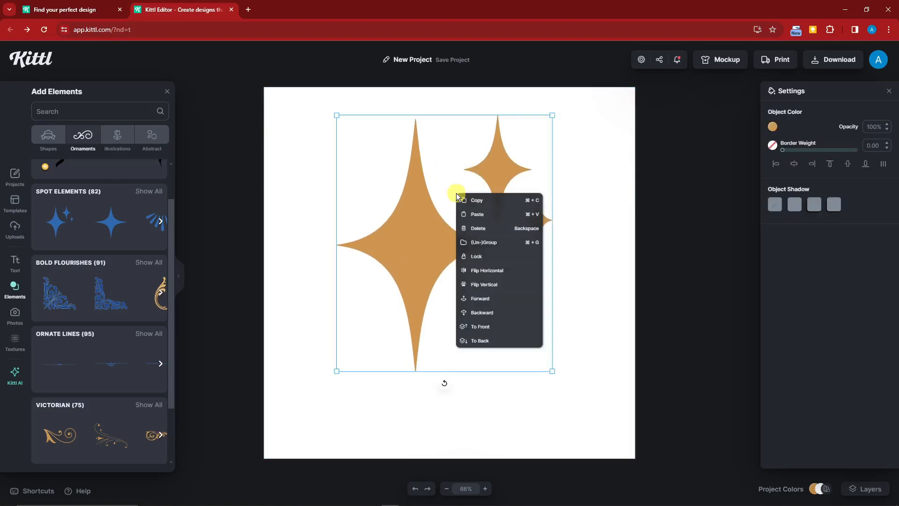
left_click(617, 283)
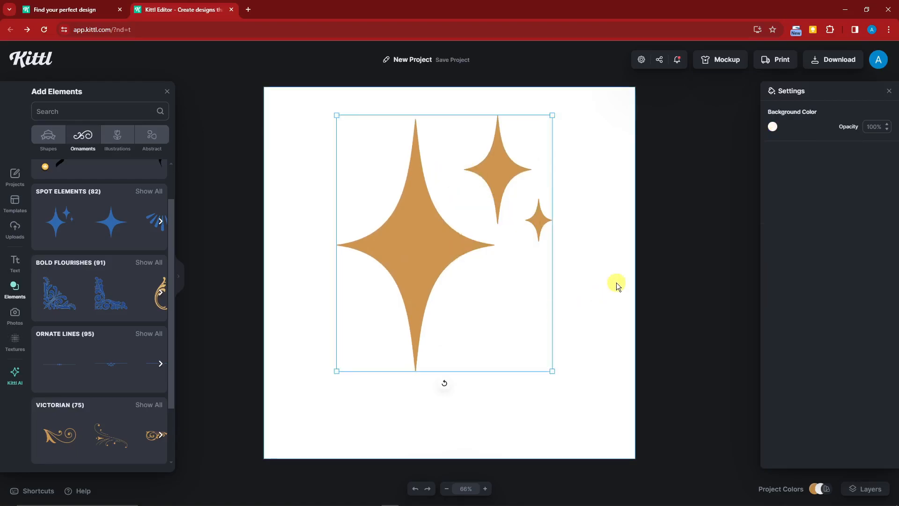
left_click_drag(420, 231, 423, 247)
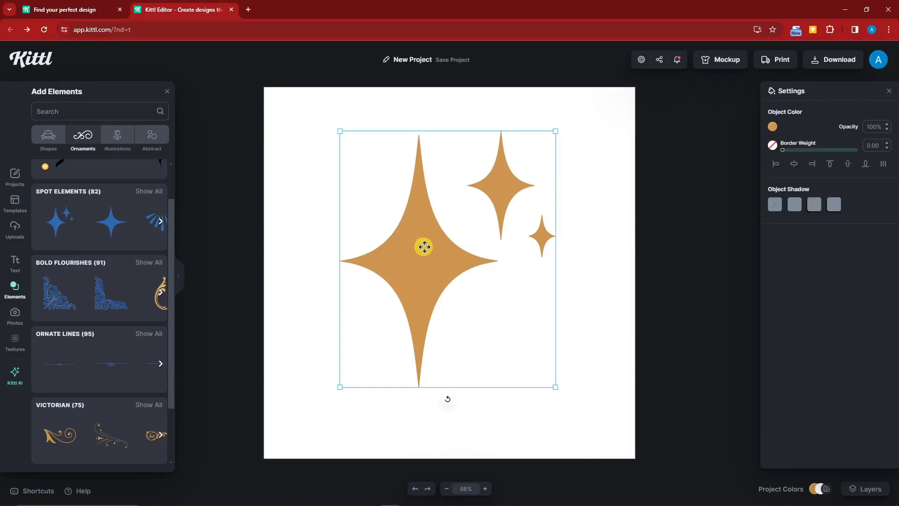
left_click(627, 247)
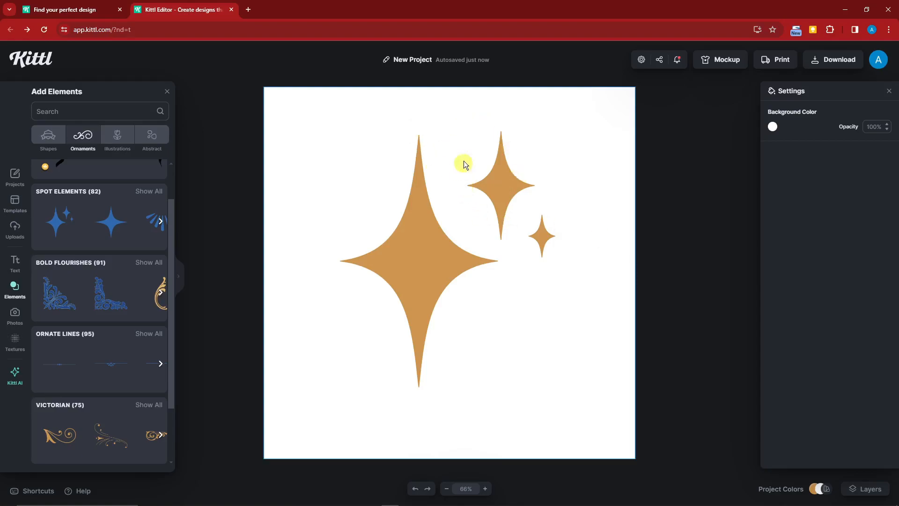
- Enlarge the star ornament toward the upper right and centre it on the canvas, leaving it selected
left_click(403, 221)
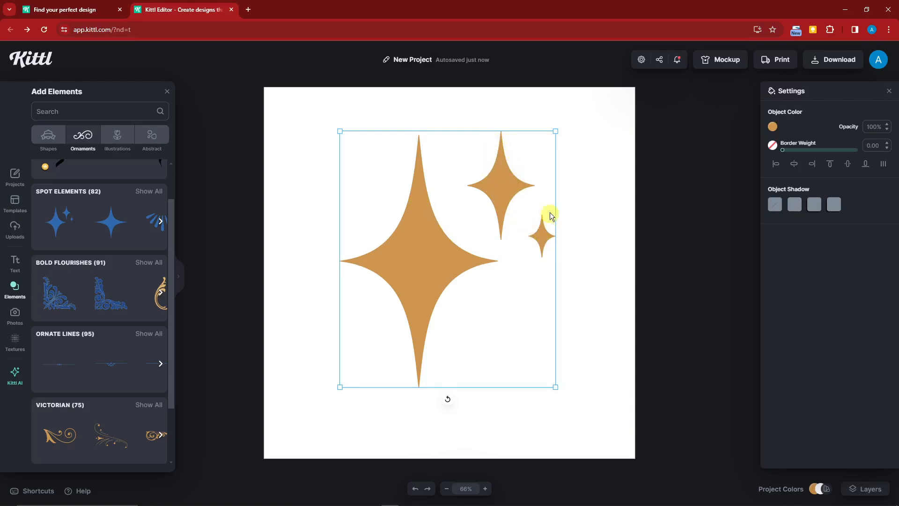
left_click_drag(556, 131, 594, 128)
left_click(488, 212)
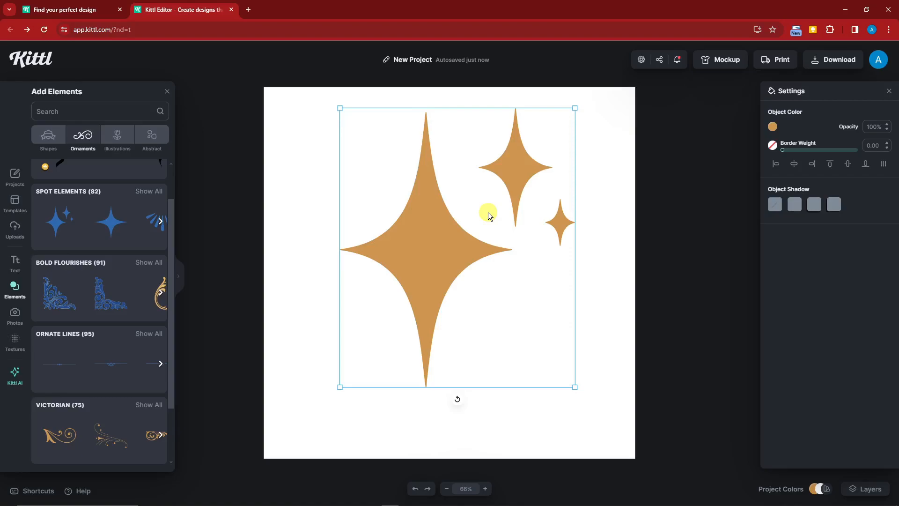
left_click(570, 207)
left_click_drag(510, 220, 501, 240)
left_click(578, 215)
left_click(501, 221)
mouse_move(437, 254)
left_mouse_down()
mouse_move(450, 254)
mouse_move(437, 253)
left_mouse_up()
left_click(608, 228)
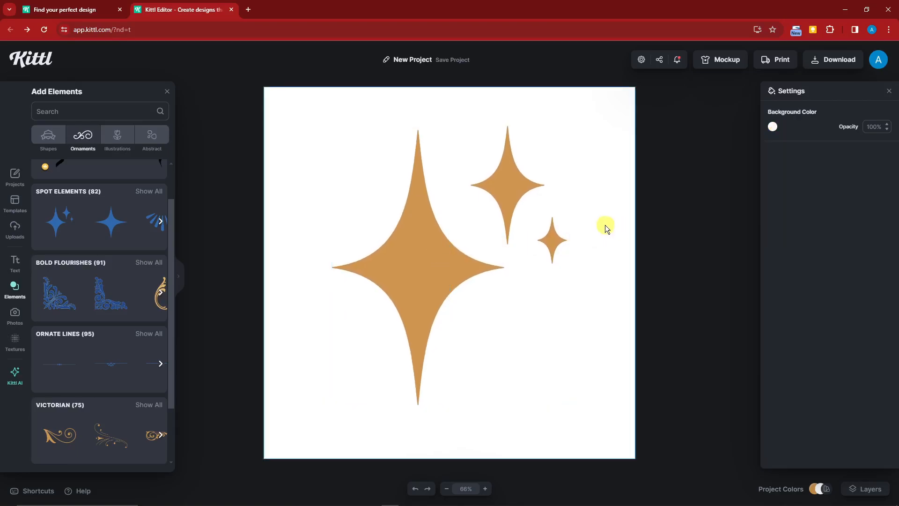
left_click(417, 186)
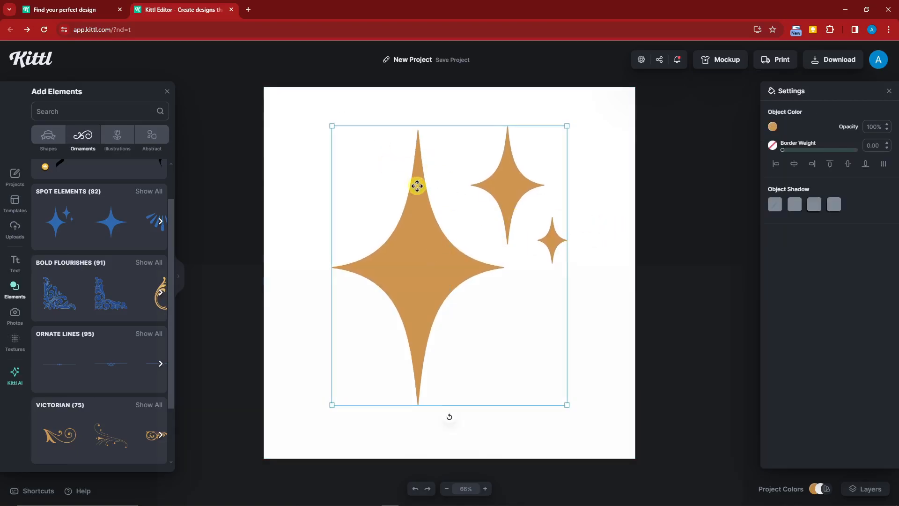